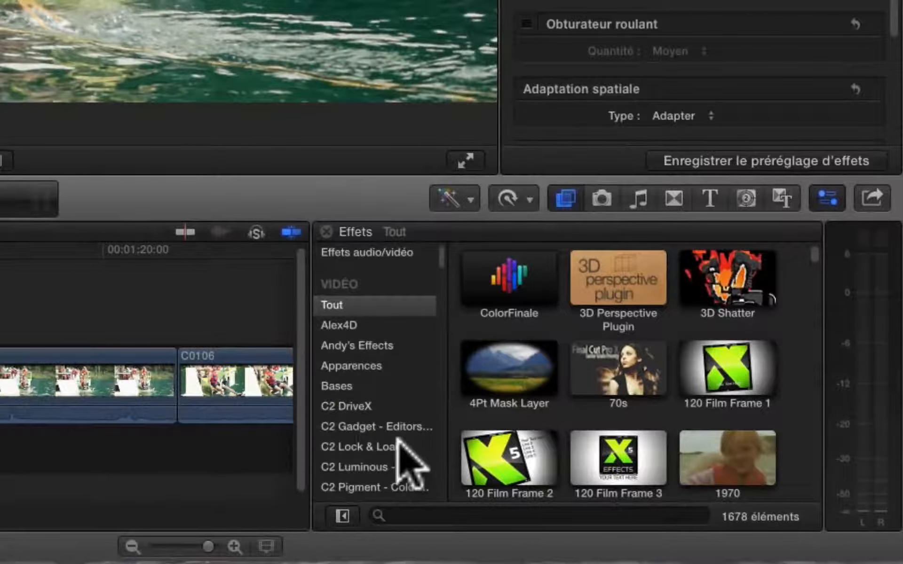
# Find the C2 SliceX Extras video effects and apply Color Finale With Shape Mask to the C0106 clip under the playhead
pyautogui.scroll(-4, 409, 465)
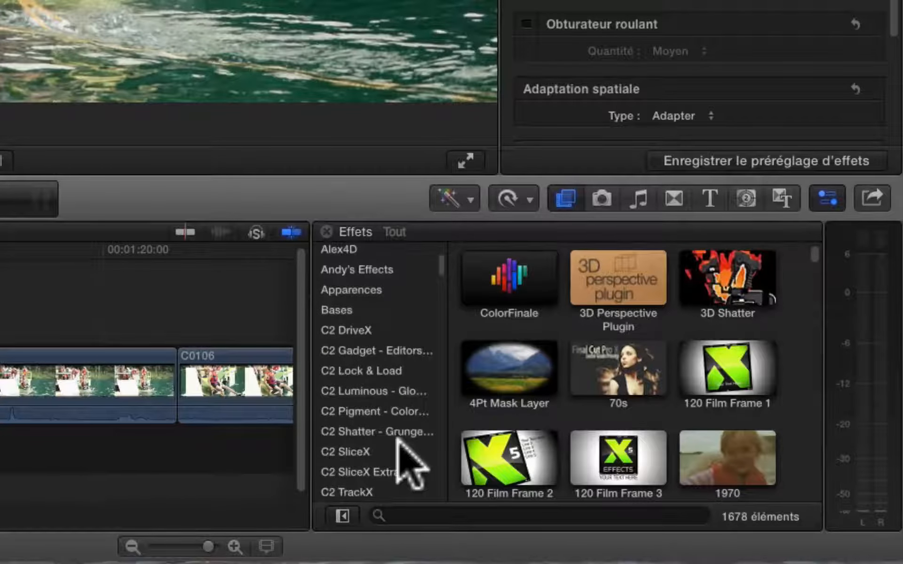
pyautogui.scroll(-4, 409, 463)
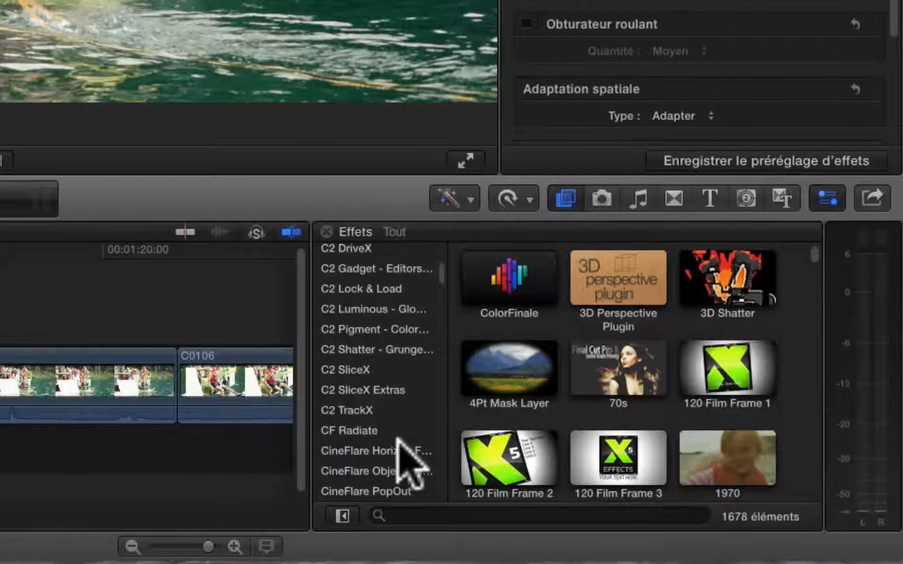
pyautogui.click(354, 391)
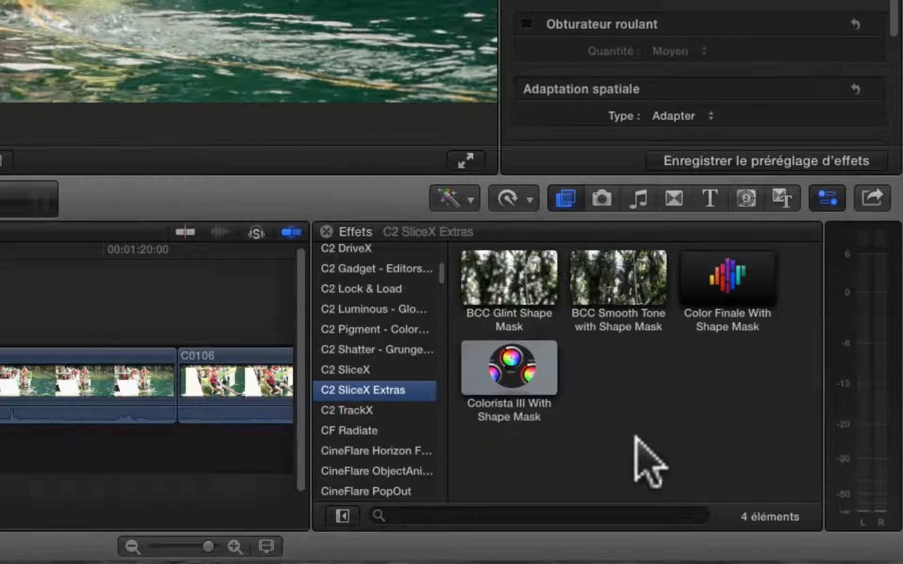
pyautogui.click(736, 272)
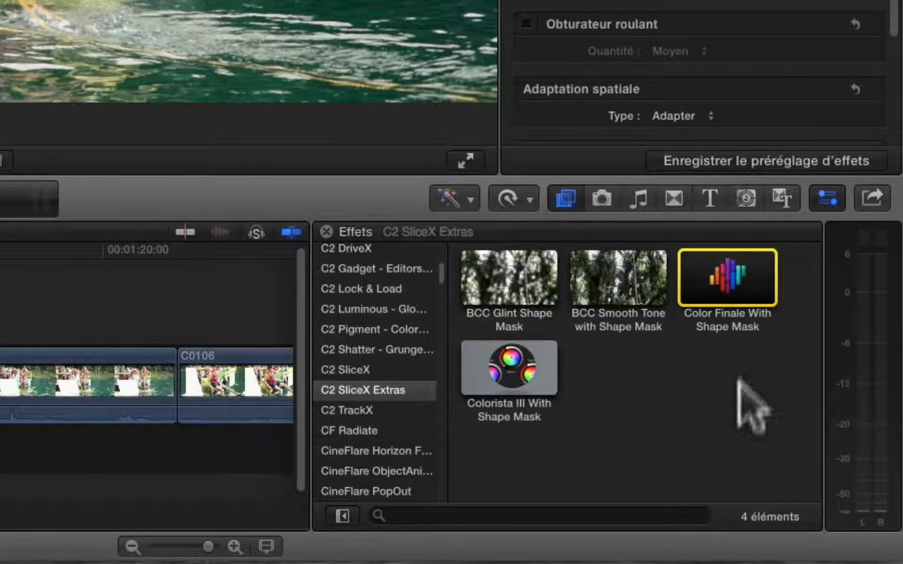
pyautogui.click(705, 462)
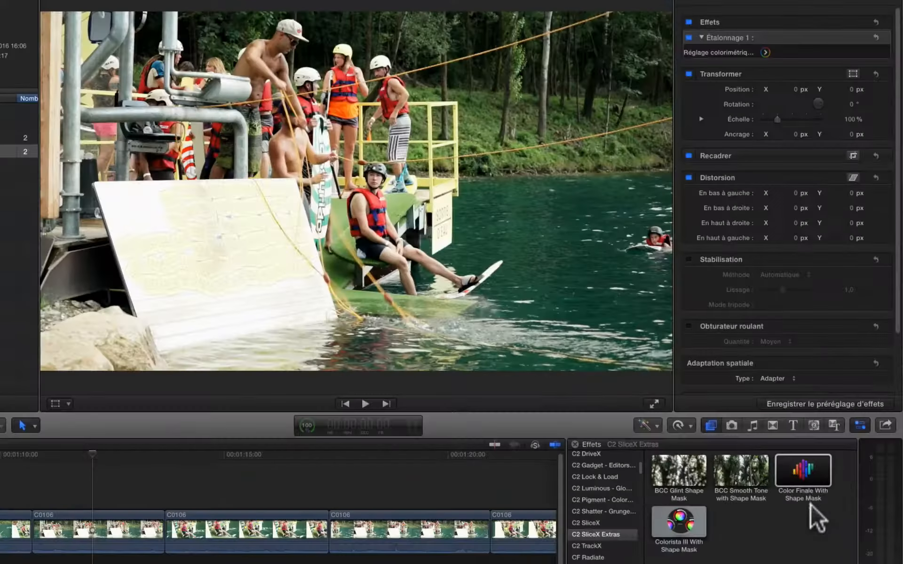
pyautogui.moveTo(805, 465); pyautogui.dragTo(827, 432)
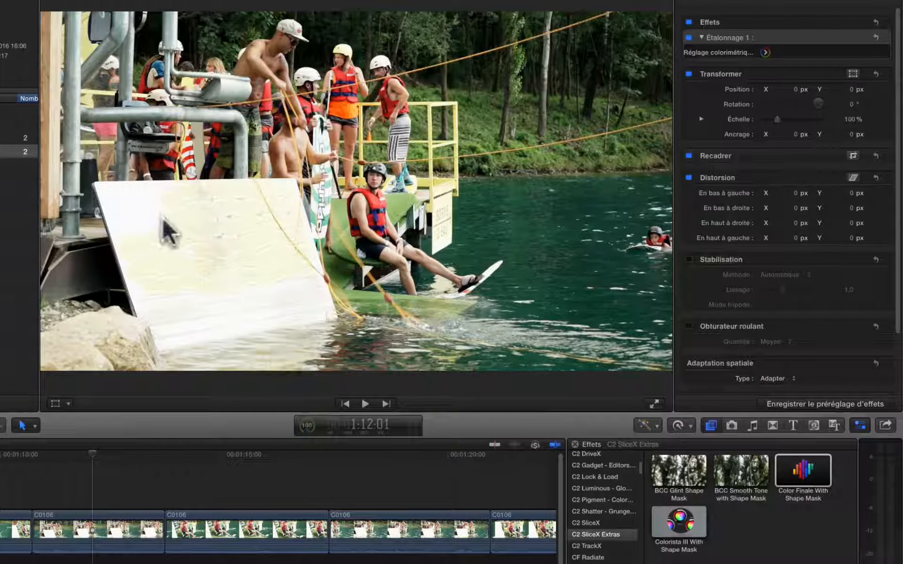
pyautogui.moveTo(806, 475); pyautogui.dragTo(84, 541)
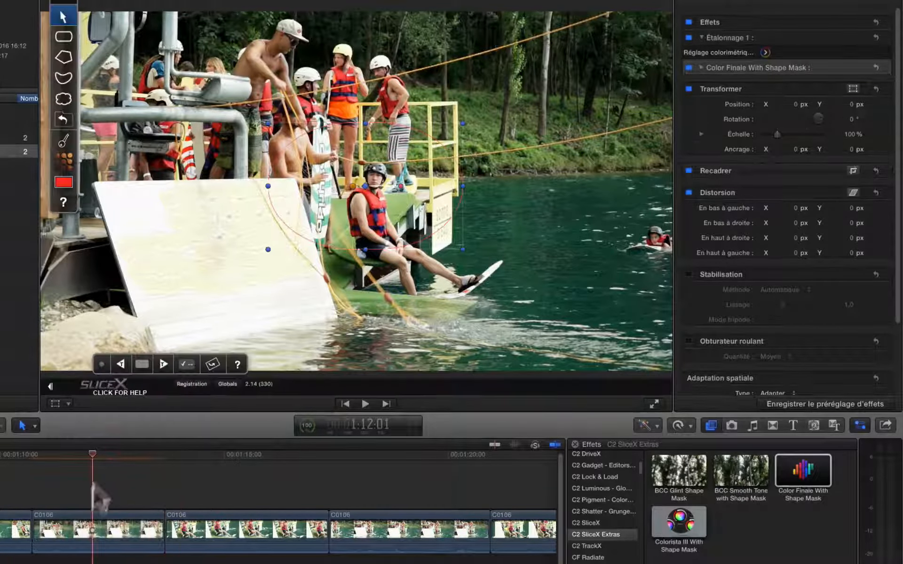
# Expand the Color Finale With Shape Mask parameters and draw a closed polygon mask around the white ramp
pyautogui.click(700, 65)
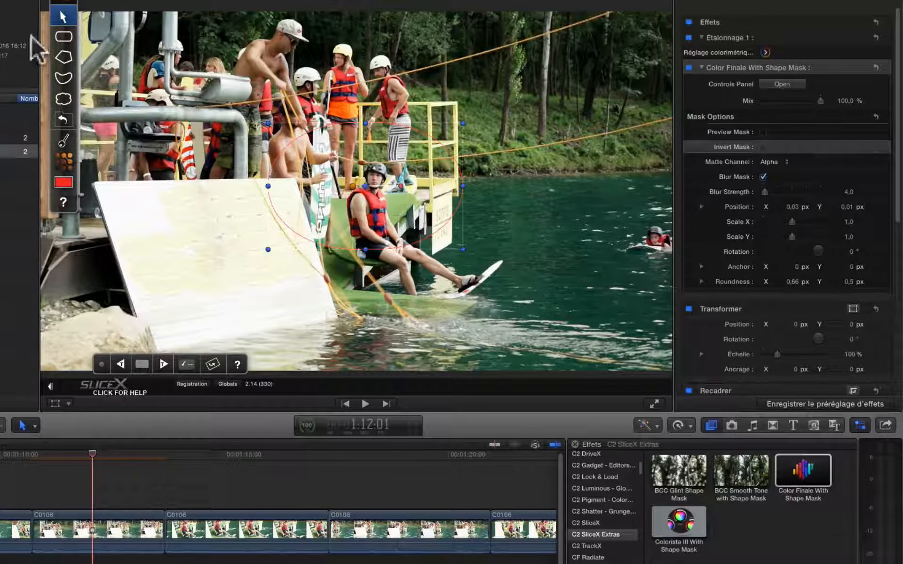
pyautogui.click(64, 57)
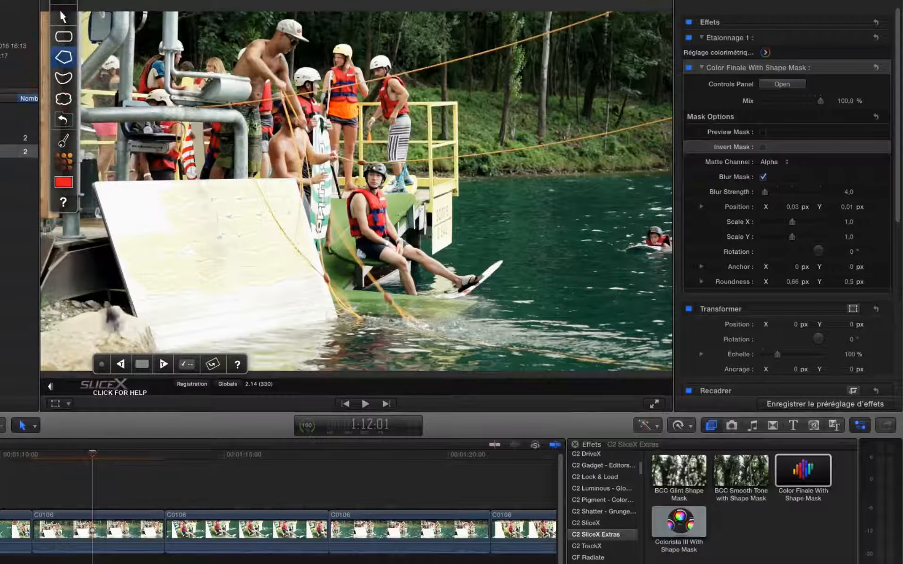
pyautogui.click(94, 183)
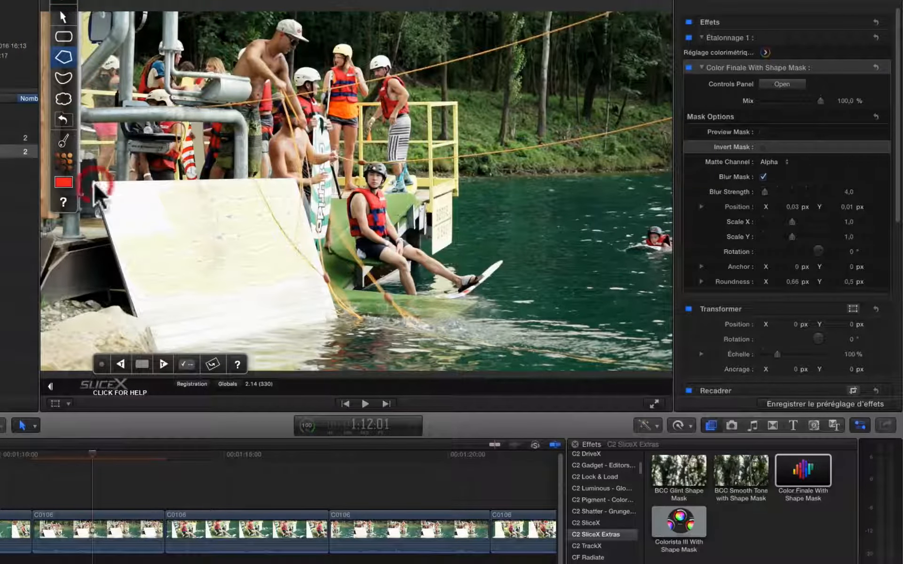
pyautogui.click(294, 177)
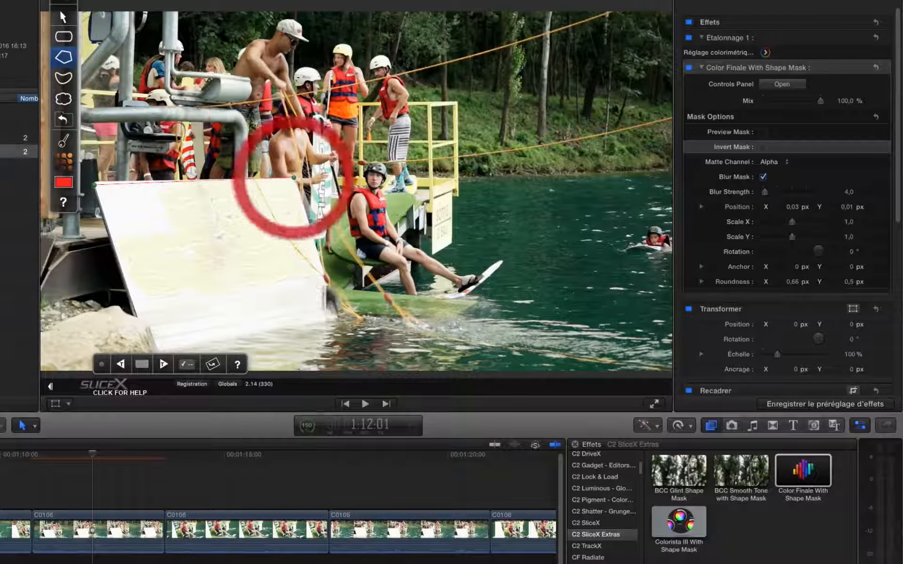
pyautogui.click(337, 317)
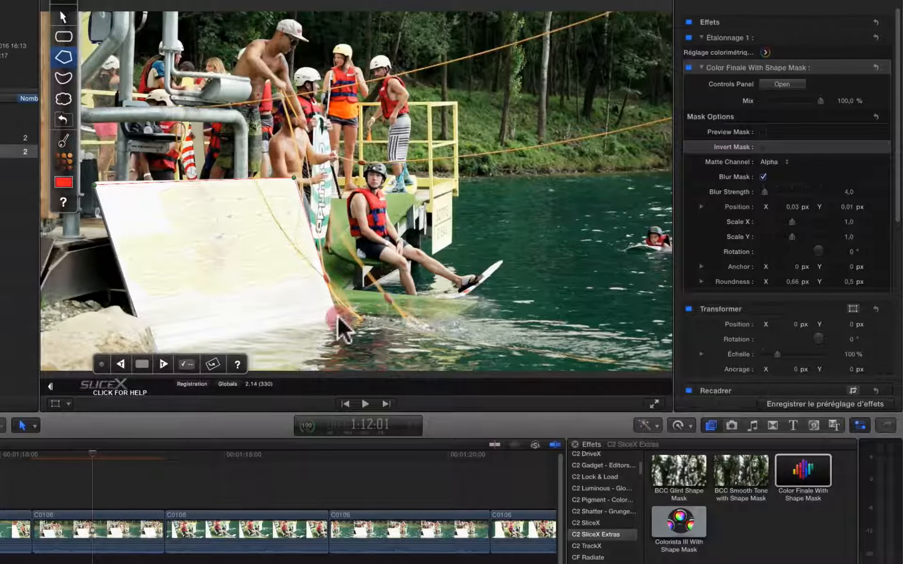
pyautogui.click(159, 349)
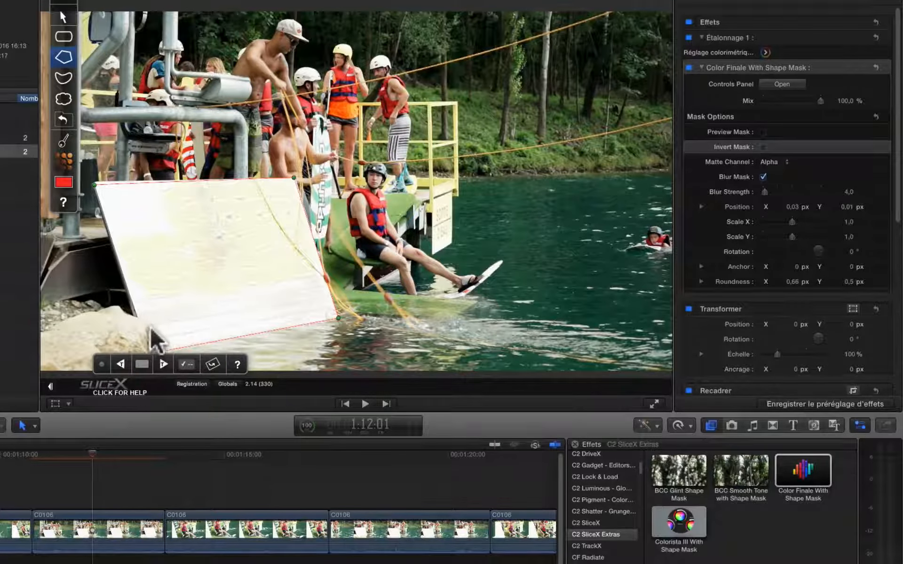
pyautogui.click(148, 324)
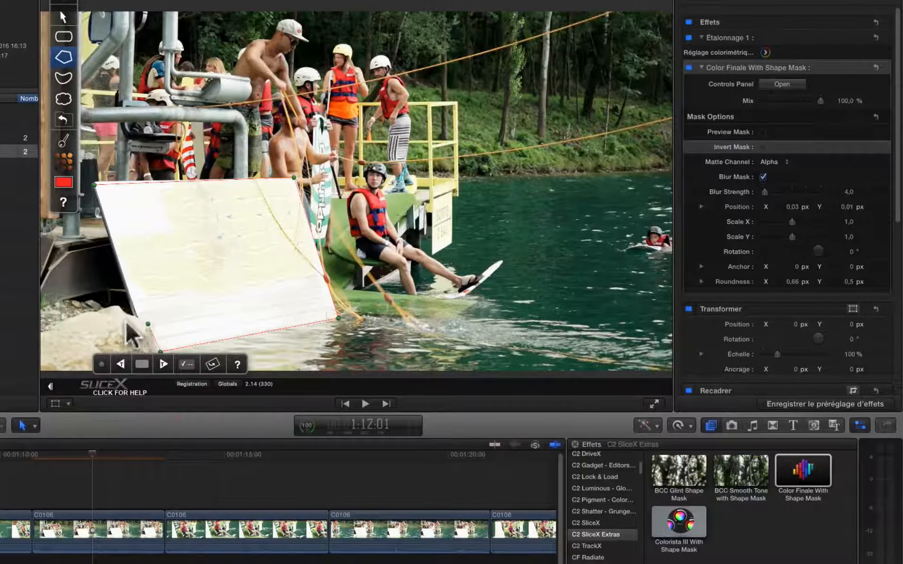
pyautogui.click(137, 316)
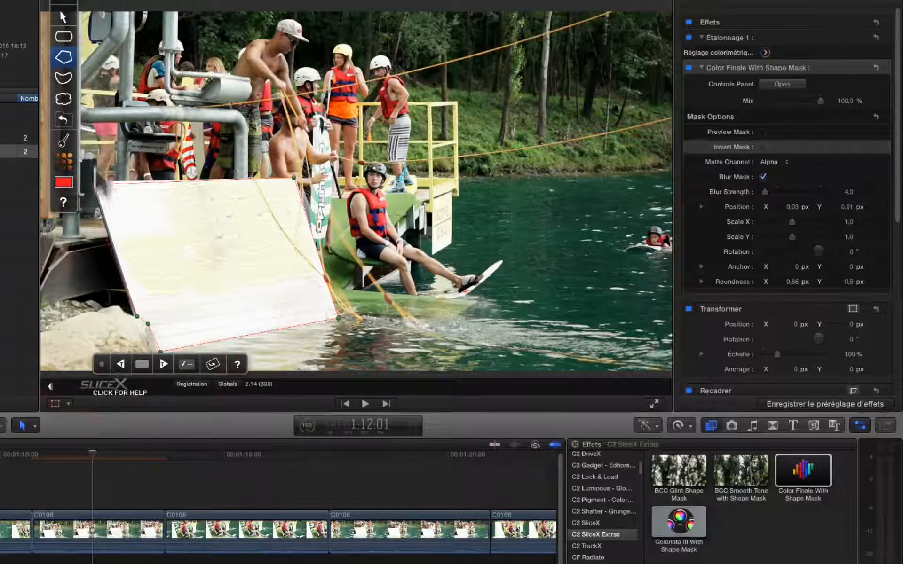
pyautogui.click(95, 184)
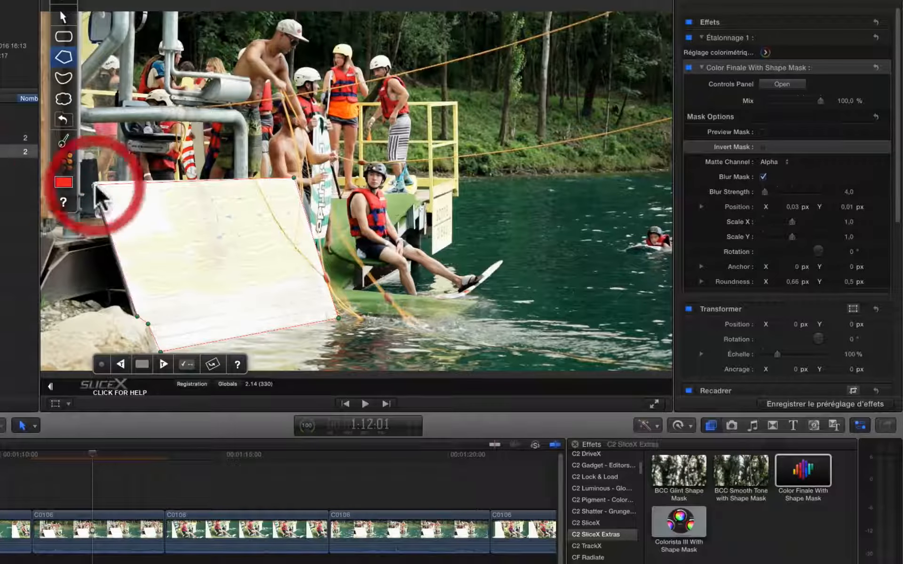
# Fine-tune the mask's corner points so the outline follows the ramp's edges
pyautogui.moveTo(94, 184); pyautogui.dragTo(94, 184)
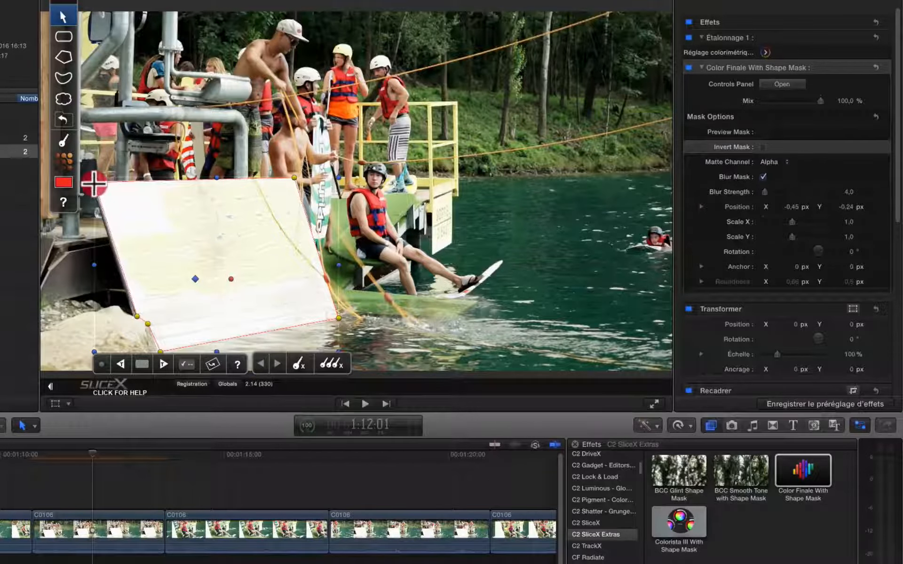
pyautogui.click(295, 179)
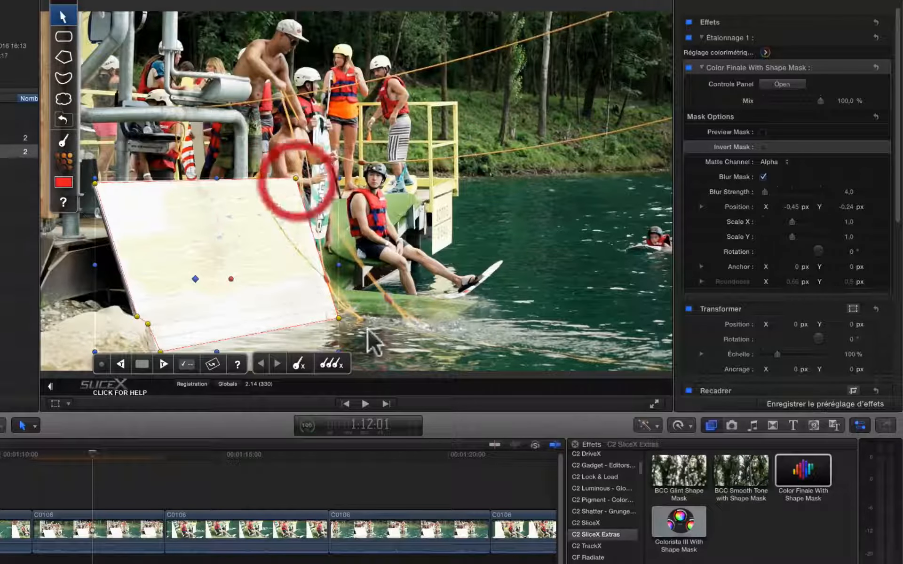
pyautogui.click(339, 319)
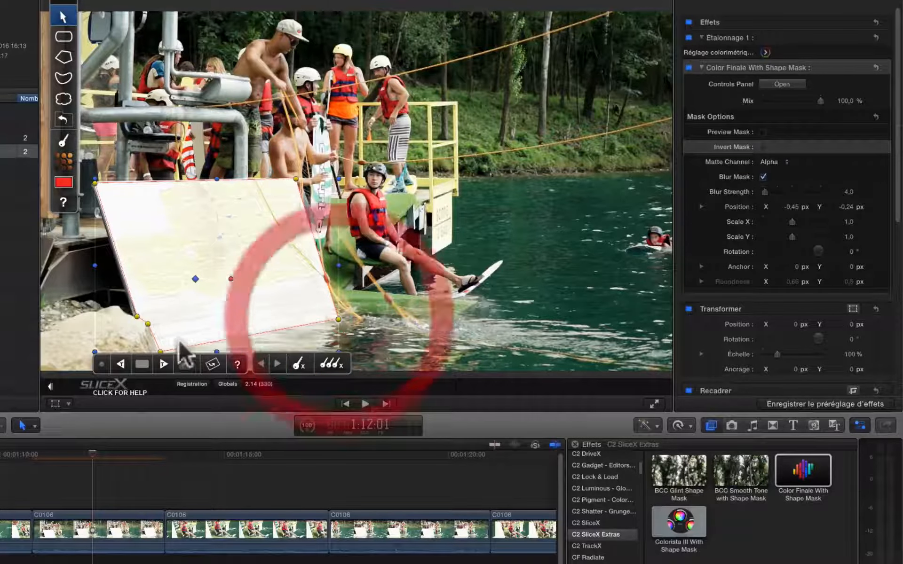
pyautogui.click(159, 351)
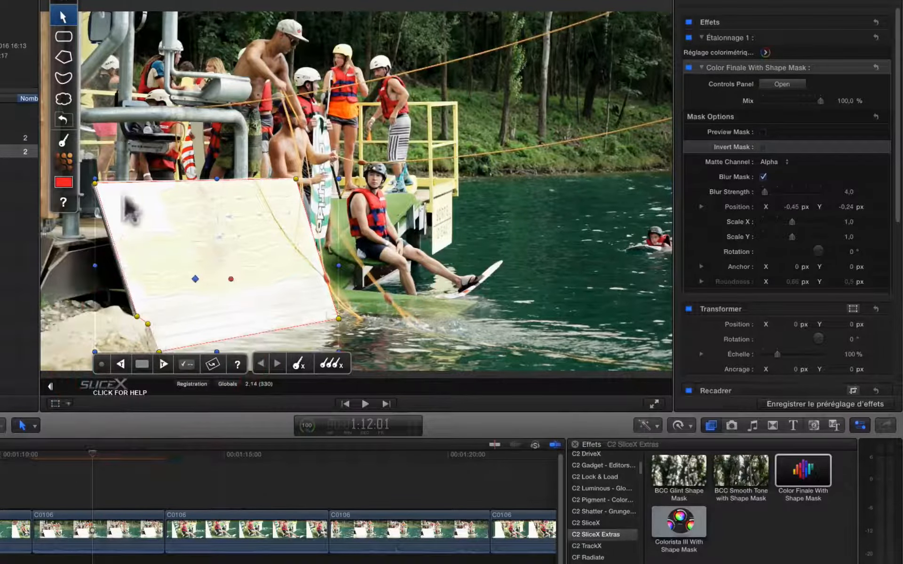
pyautogui.click(94, 182)
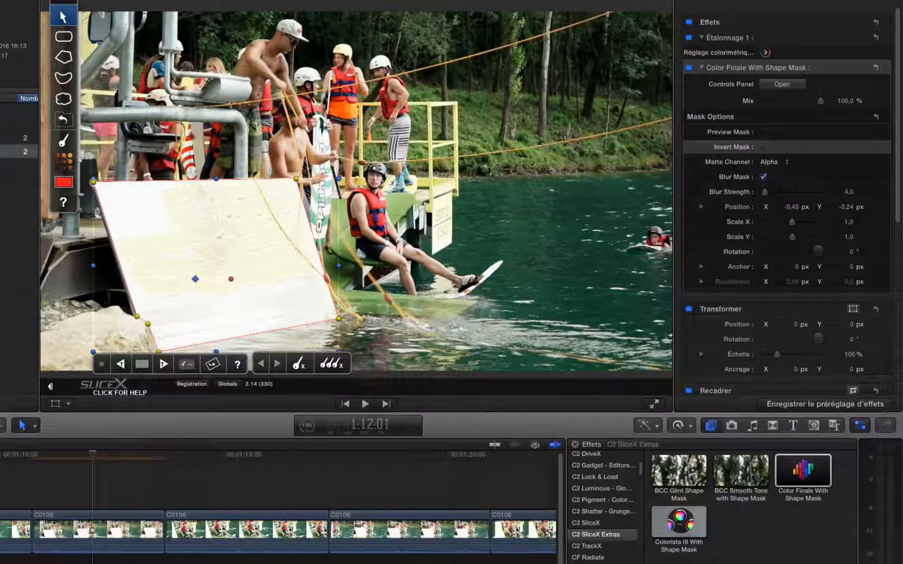
# Open the Color Finale controls, add a Color Wheels layer and lower the overall Gamma to about -0.579
pyautogui.click(783, 82)
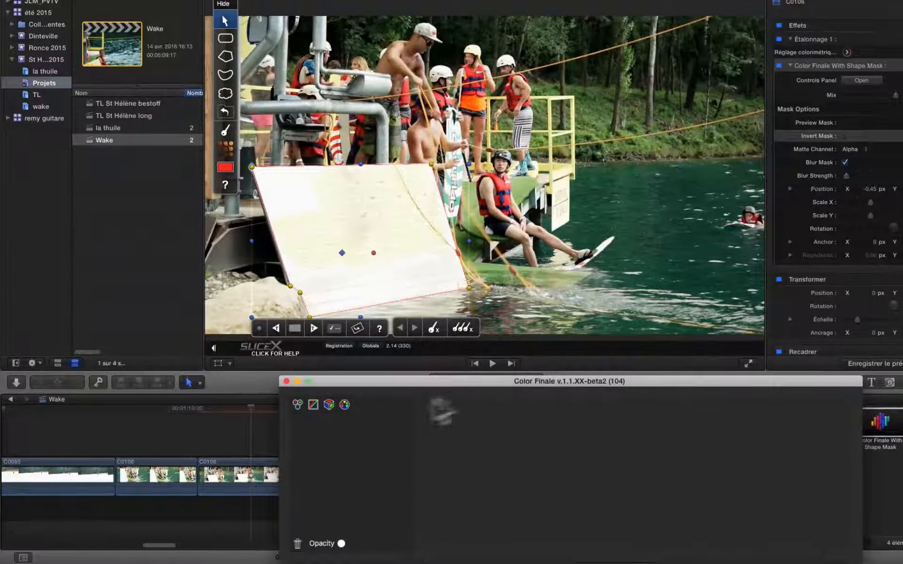
pyautogui.moveTo(475, 380); pyautogui.dragTo(353, 371)
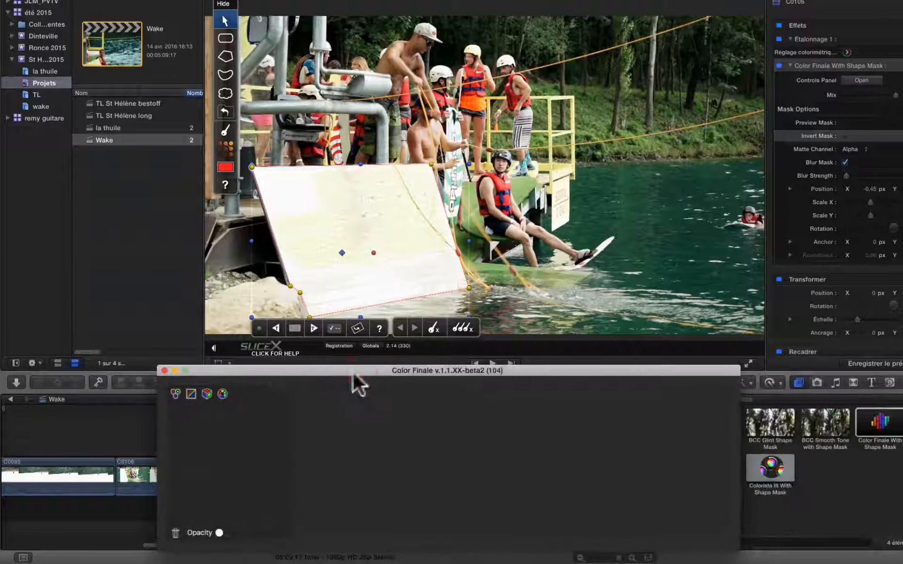
pyautogui.click(176, 393)
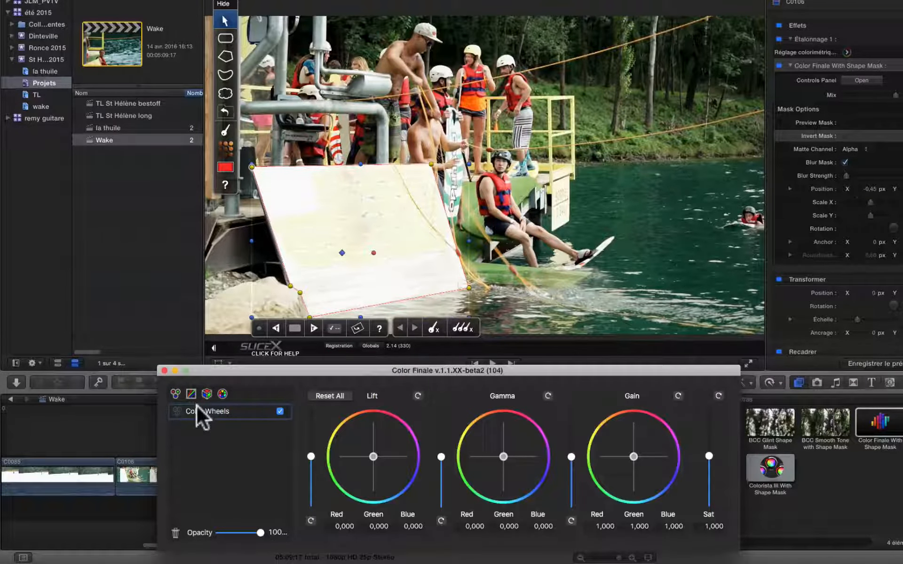
pyautogui.moveTo(443, 454); pyautogui.dragTo(445, 483)
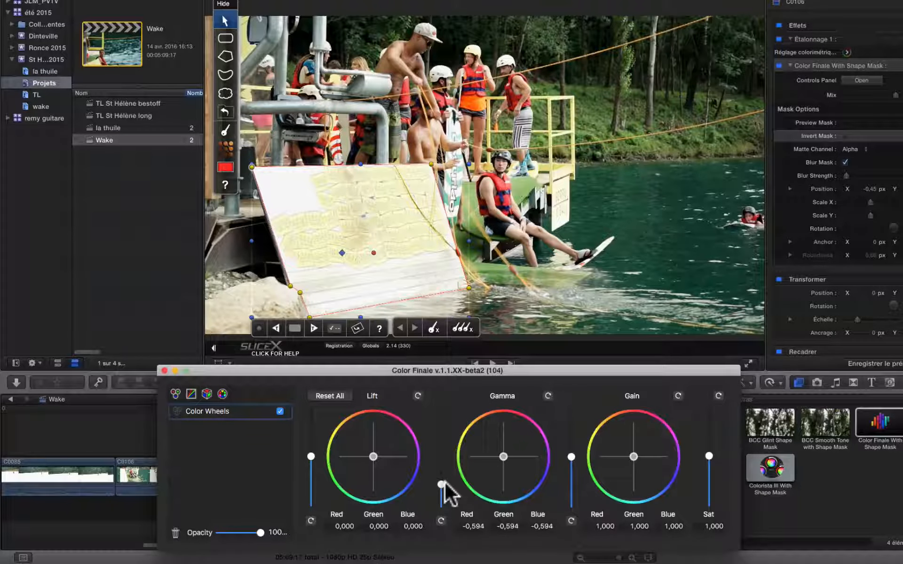
pyautogui.click(441, 485)
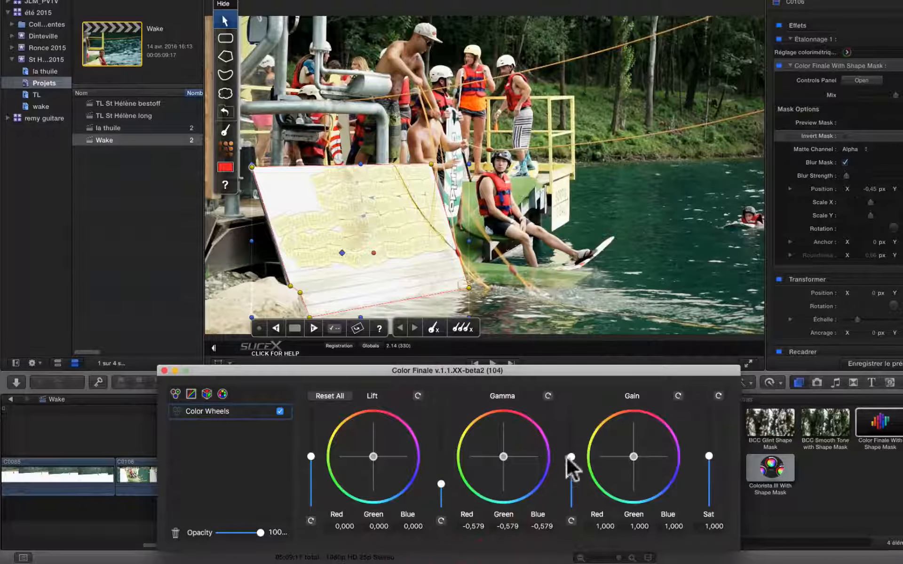
pyautogui.moveTo(310, 452); pyautogui.dragTo(312, 456)
# Add a Curves layer, pull the Master Curve below the diagonal with three points, and close the Color Finale window
pyautogui.click(190, 413)
pyautogui.click(189, 393)
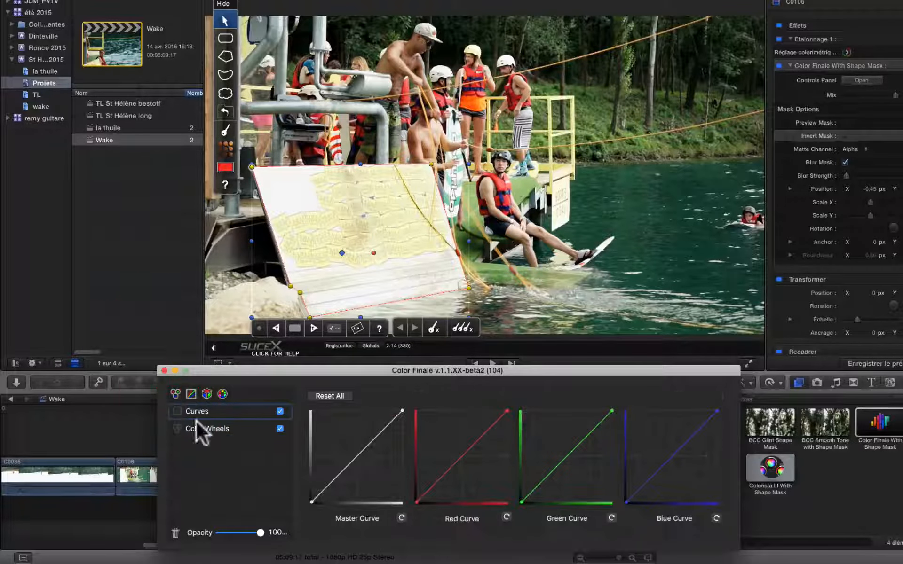
pyautogui.click(330, 486)
pyautogui.click(358, 463)
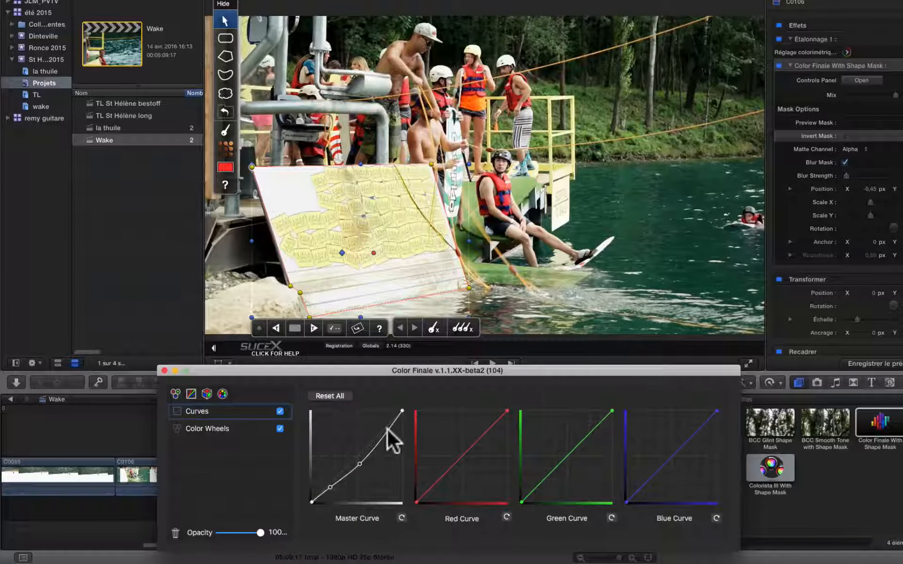
pyautogui.click(374, 449)
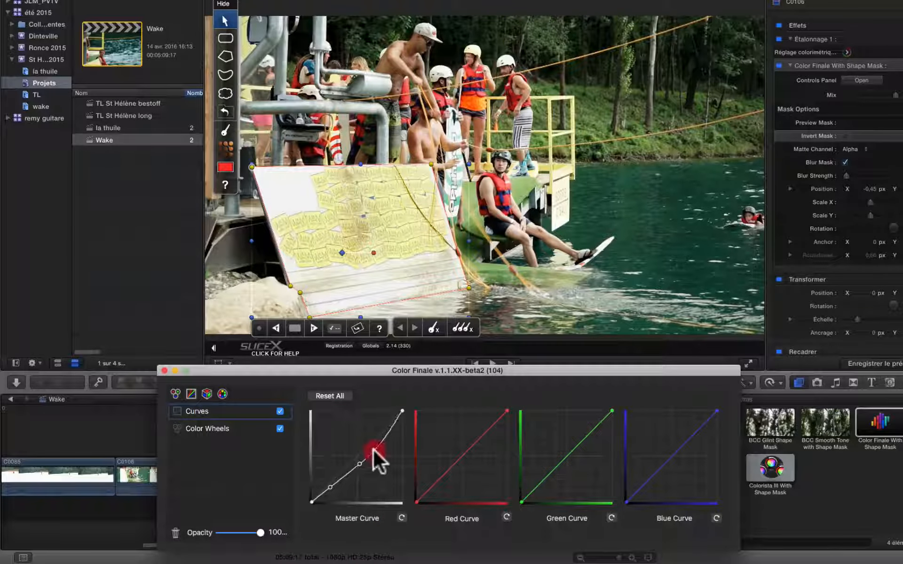
pyautogui.click(357, 464)
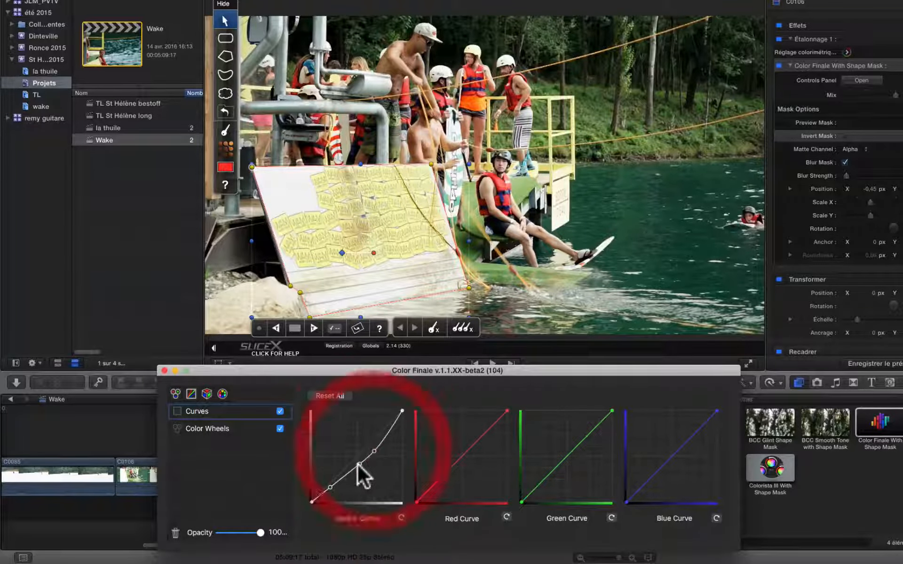
pyautogui.click(331, 487)
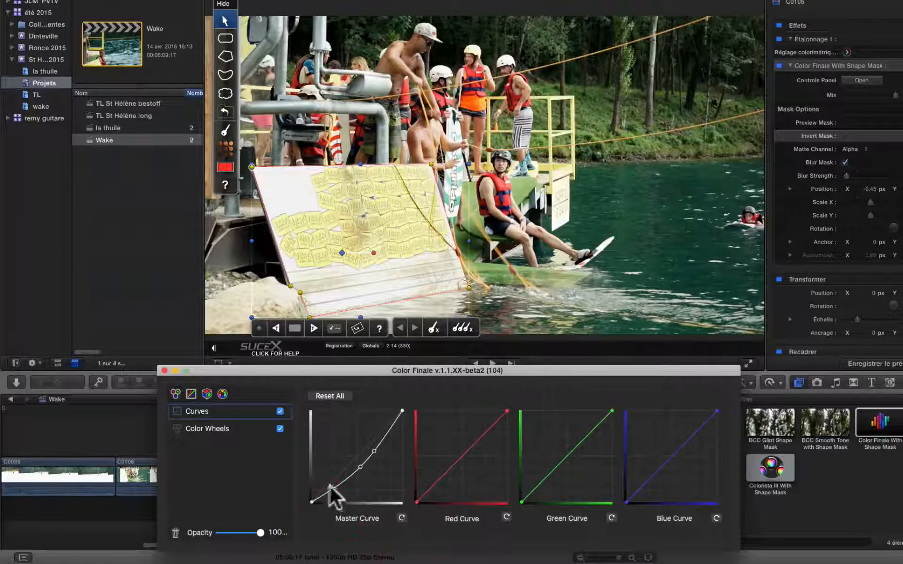
pyautogui.moveTo(261, 531); pyautogui.dragTo(334, 511)
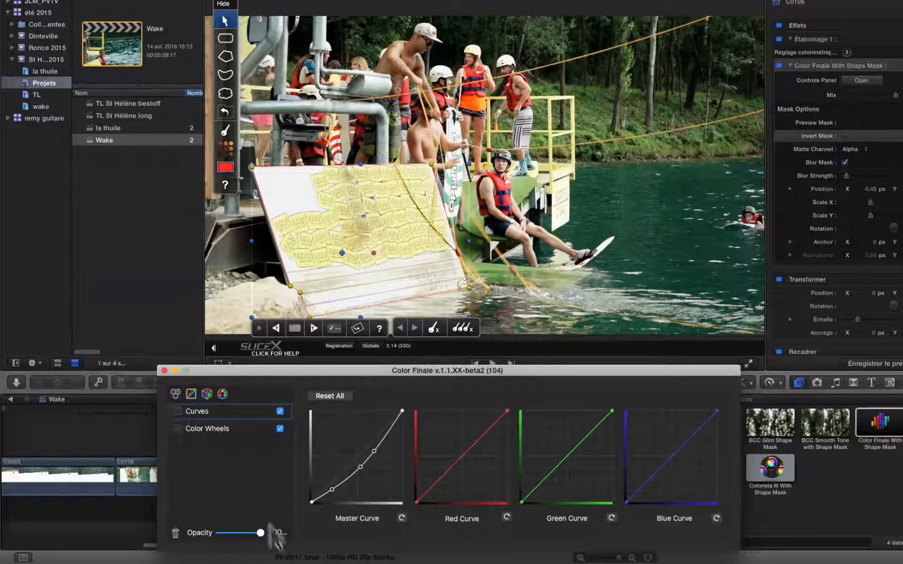
pyautogui.click(164, 370)
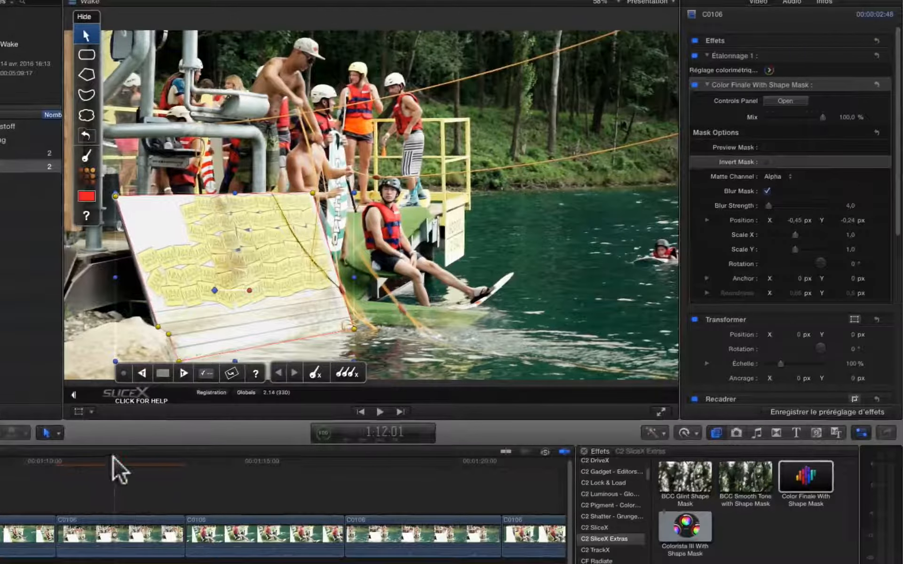
# Track the ramp mask forward from 1:12:01 to the end of the clip and check it at 1:12:08
pyautogui.click(114, 458)
pyautogui.click(181, 372)
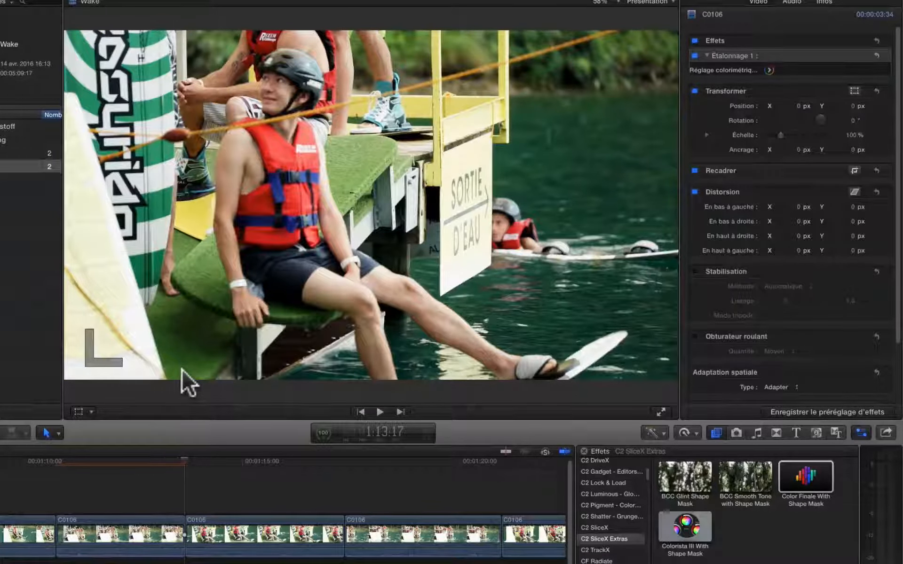
pyautogui.click(127, 461)
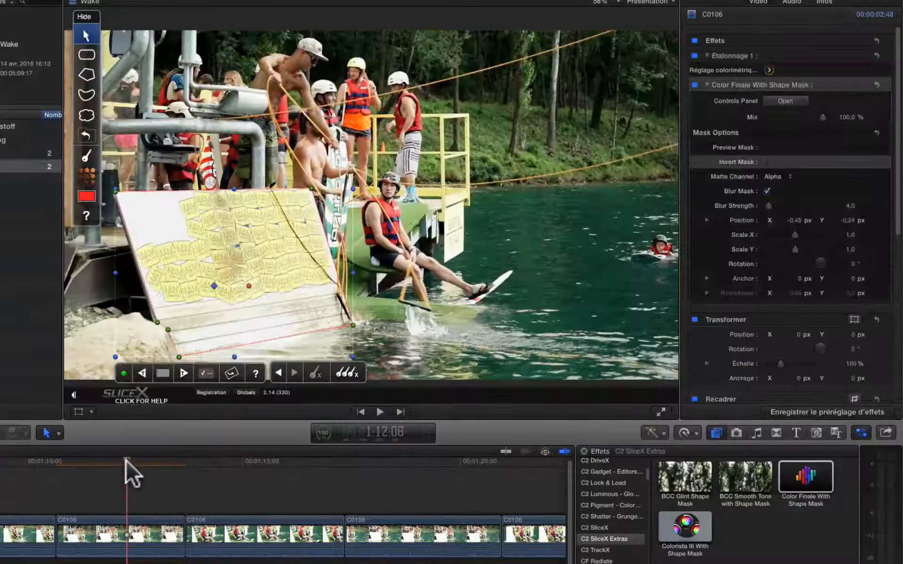
# Track the ramp mask backward to 1:10:18 and correct its upper-left and lower-right corner points on that frame
pyautogui.click(142, 371)
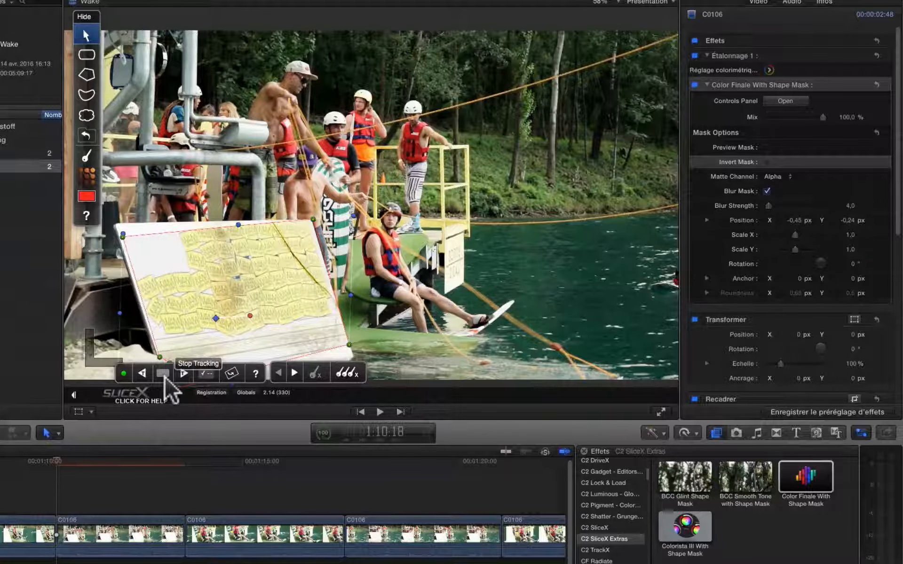
pyautogui.click(162, 373)
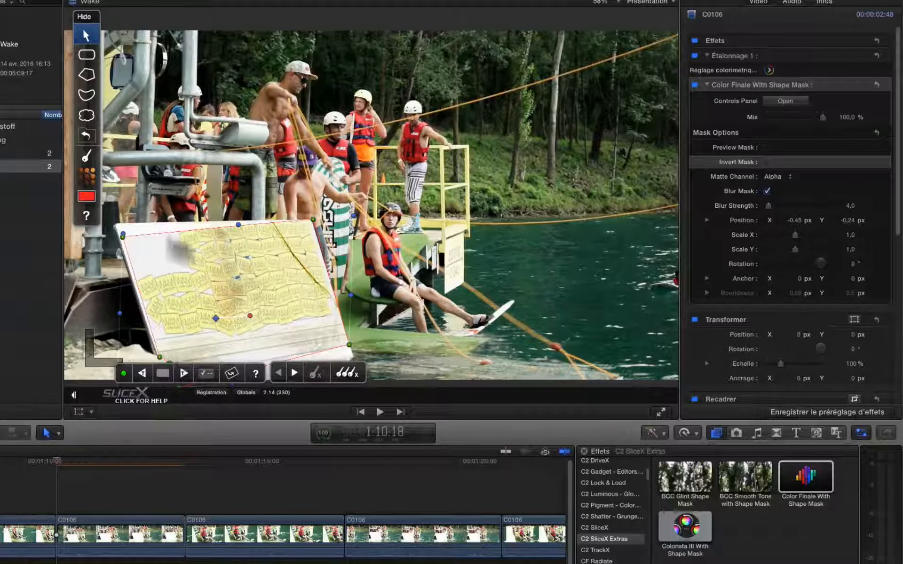
pyautogui.moveTo(123, 234); pyautogui.dragTo(117, 226)
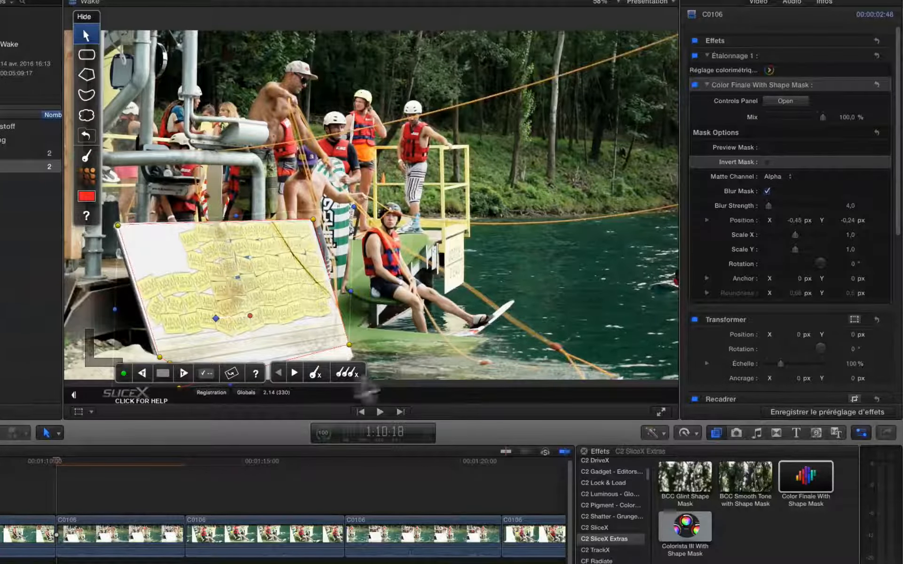
pyautogui.moveTo(351, 348); pyautogui.dragTo(353, 359)
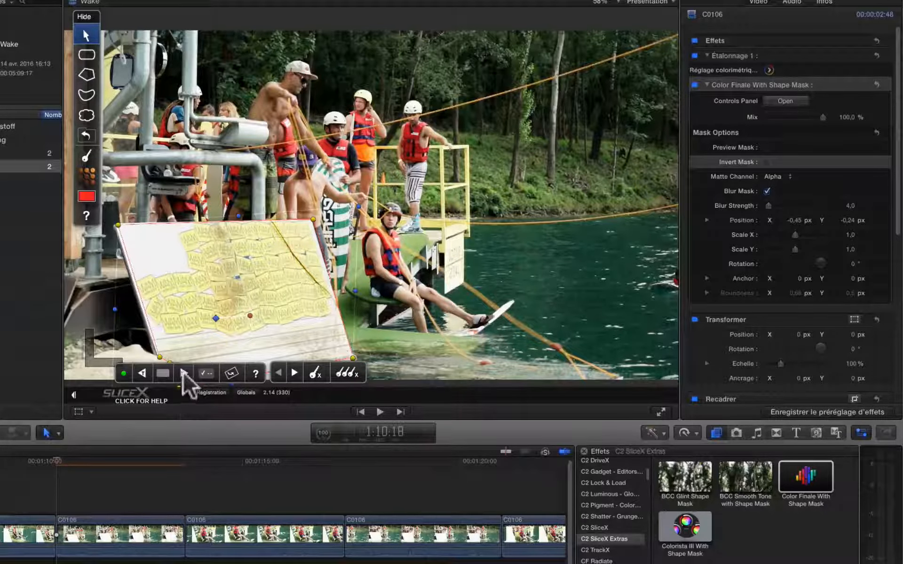
# At 1:11:17, nudge the mask's two upper corner points onto the ramp's top edge
pyautogui.moveTo(57, 461); pyautogui.dragTo(99, 466)
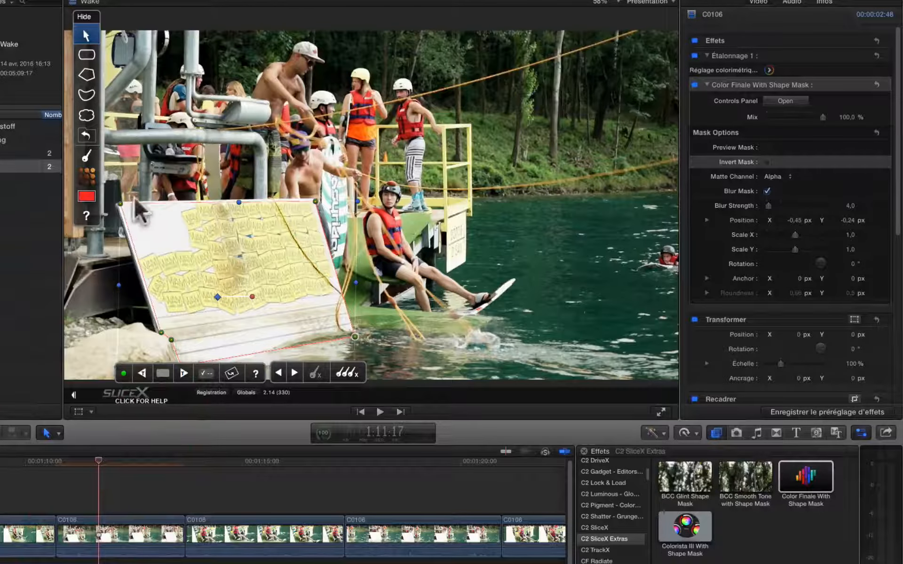
pyautogui.moveTo(121, 204); pyautogui.dragTo(120, 205)
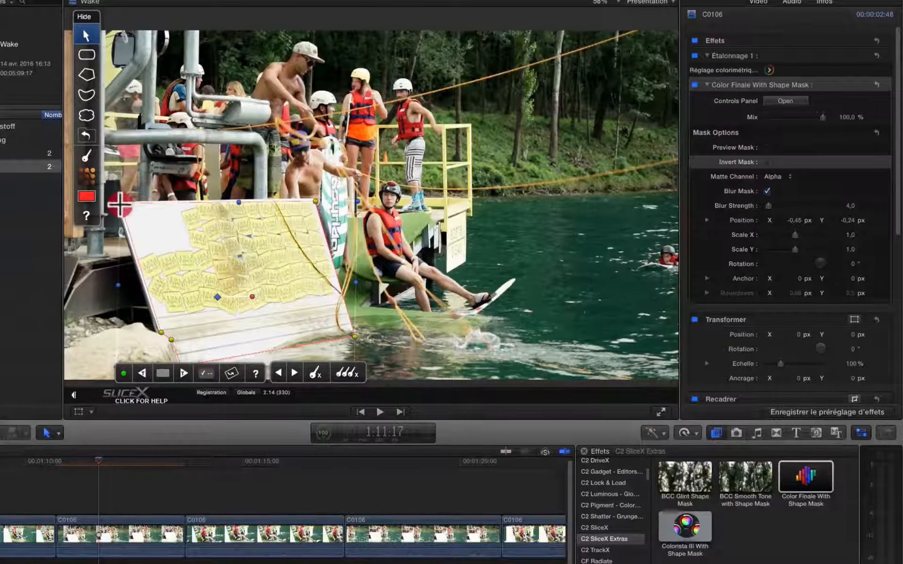
pyautogui.click(314, 200)
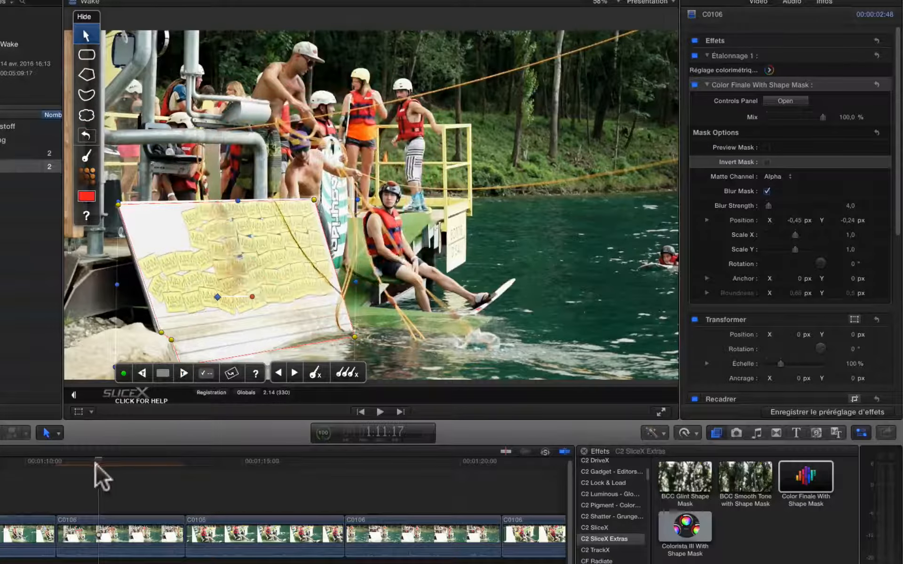
# Near the clip's end, move the mask's lowest corner point onto the ramp's bottom corner and check the outline at 1:13:07
pyautogui.moveTo(99, 463); pyautogui.dragTo(168, 467)
pyautogui.moveTo(180, 350); pyautogui.dragTo(183, 357)
pyautogui.click(157, 461)
pyautogui.moveTo(156, 462)
pyautogui.mouseDown()
pyautogui.moveTo(137, 461)
pyautogui.moveTo(169, 461)
pyautogui.mouseUp()
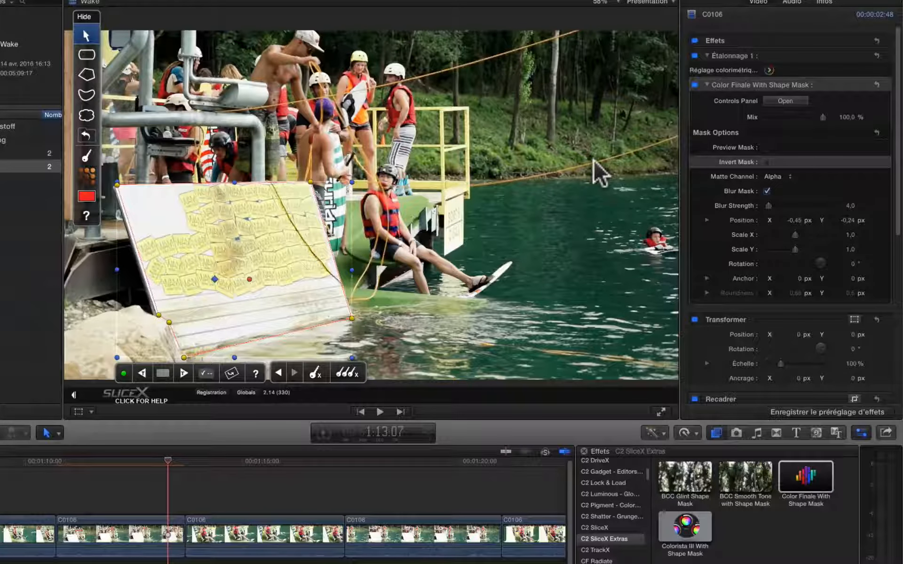
# Hide the mask outline and play the clip twice from 1:10:18 to review the tracked ramp correction
pyautogui.click(99, 464)
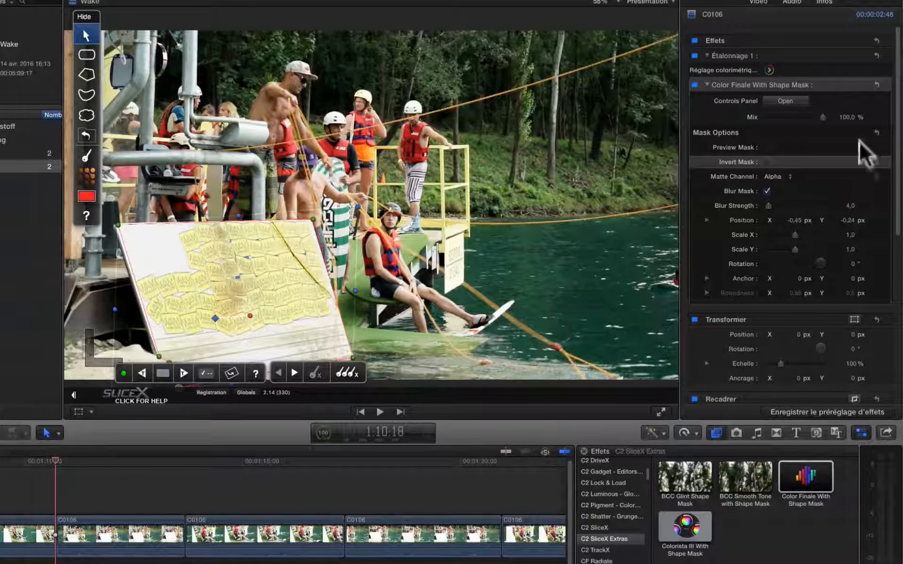
pyautogui.click(749, 41)
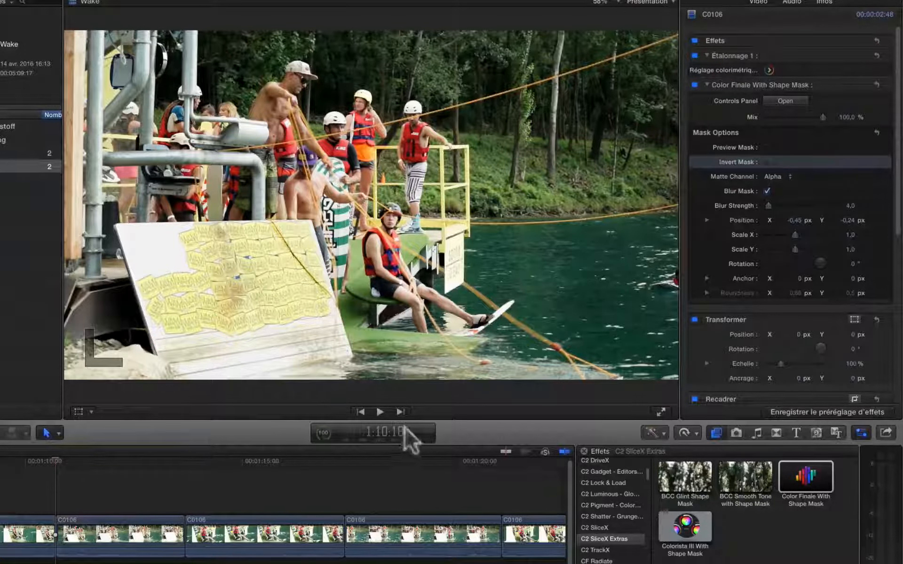
pyautogui.click(379, 411)
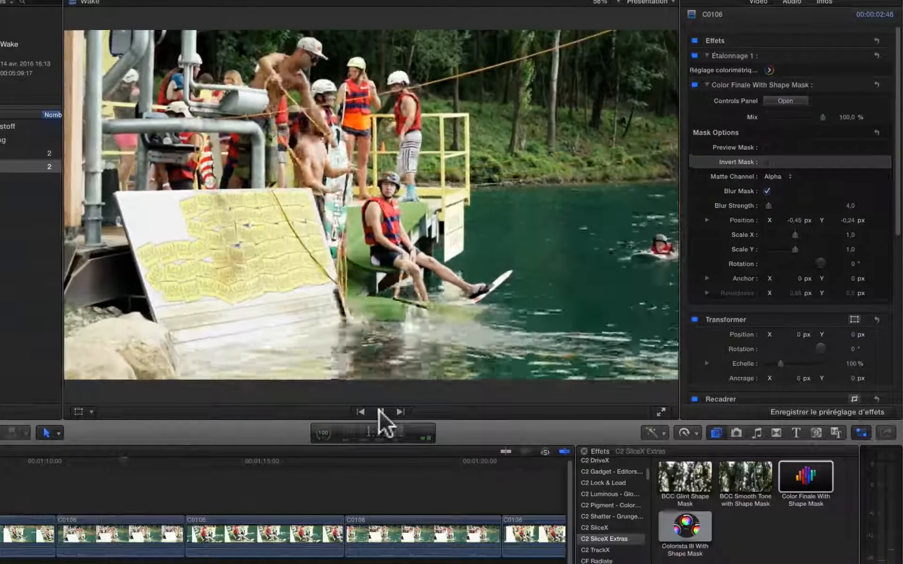
pyautogui.click(380, 411)
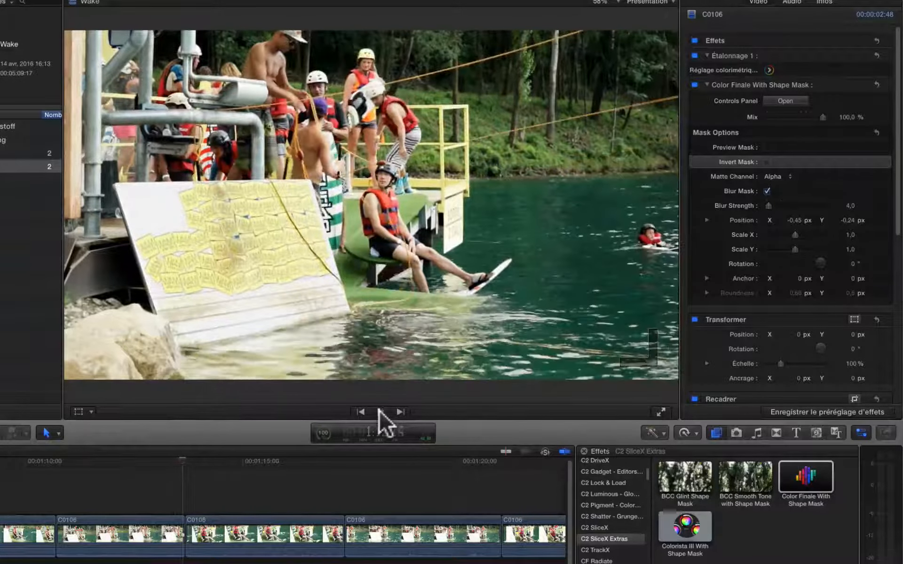
pyautogui.click(57, 467)
pyautogui.press('space')
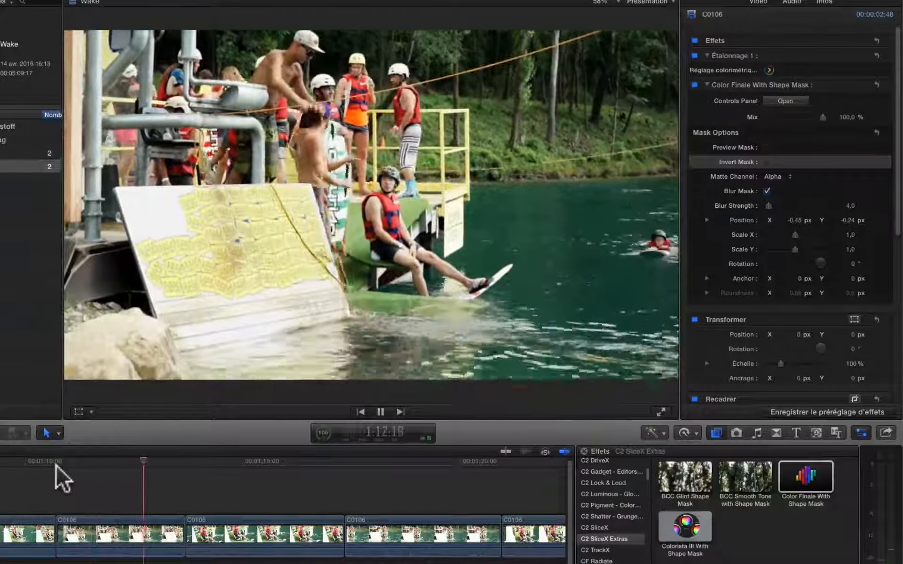
pyautogui.press('space')
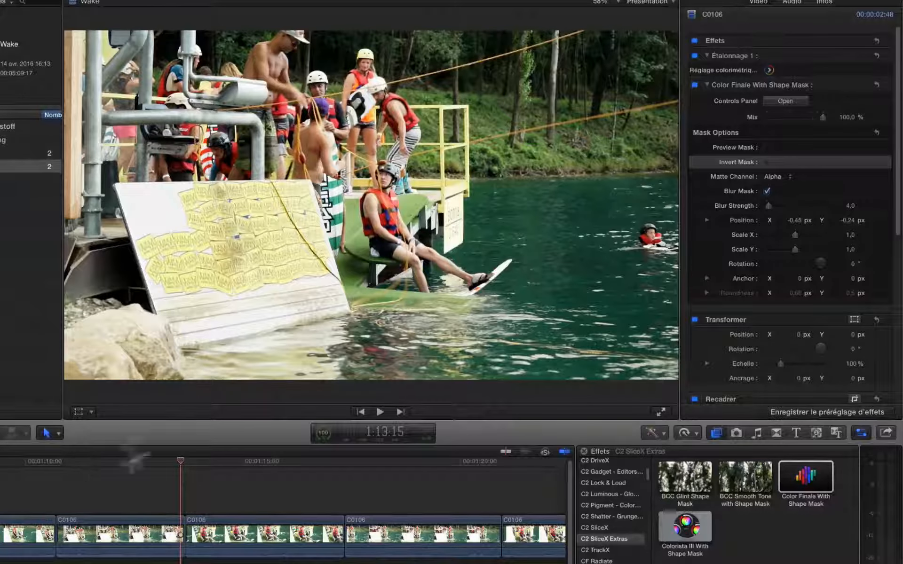
# Compare the ramp with Color Finale With Shape Mask disabled and re-enabled at 1:12:01, and scrub through to 1:12:17
pyautogui.click(694, 84)
pyautogui.click(77, 467)
pyautogui.moveTo(78, 467); pyautogui.dragTo(114, 500)
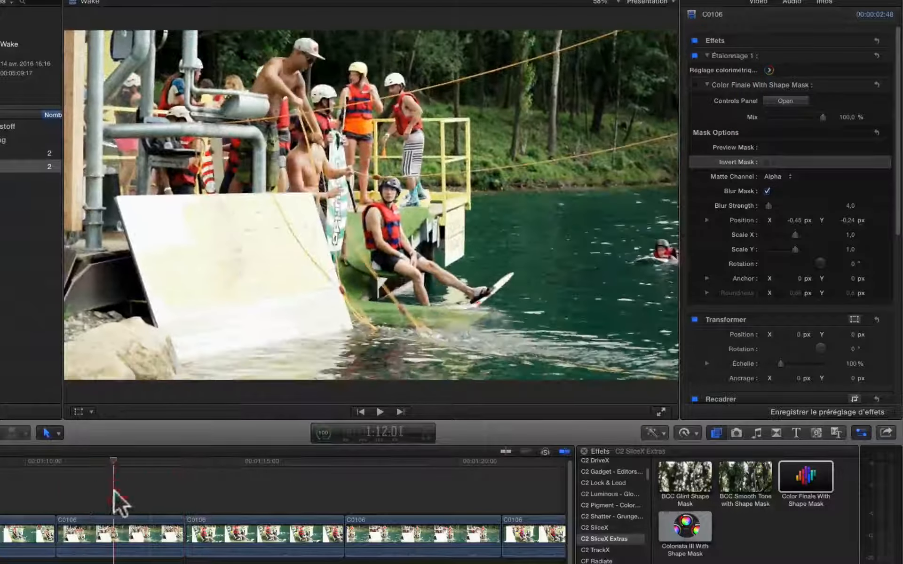
pyautogui.click(693, 85)
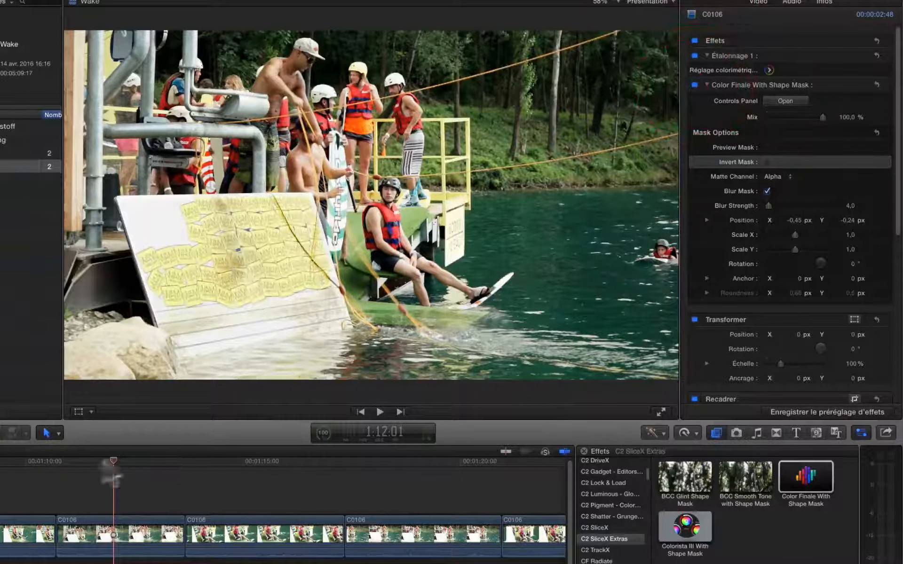
pyautogui.moveTo(65, 466); pyautogui.dragTo(142, 489)
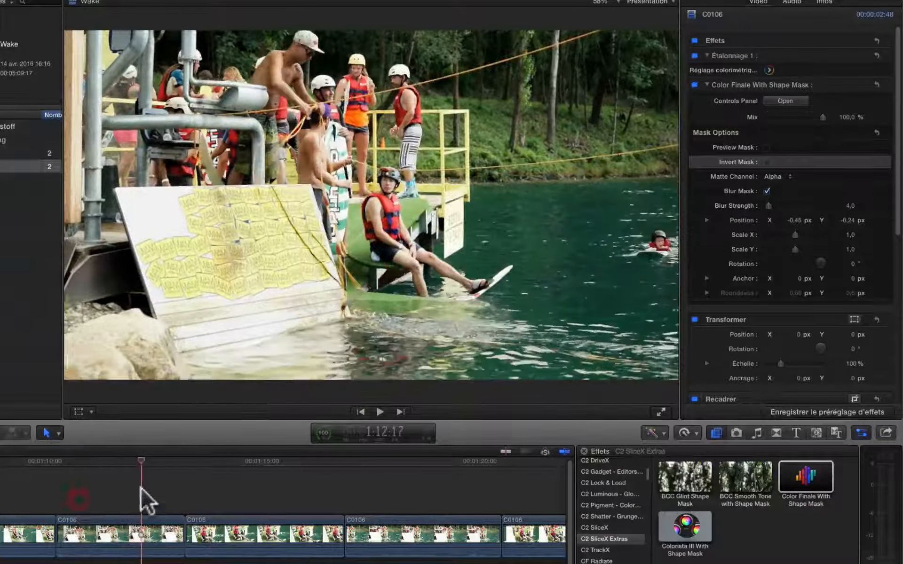